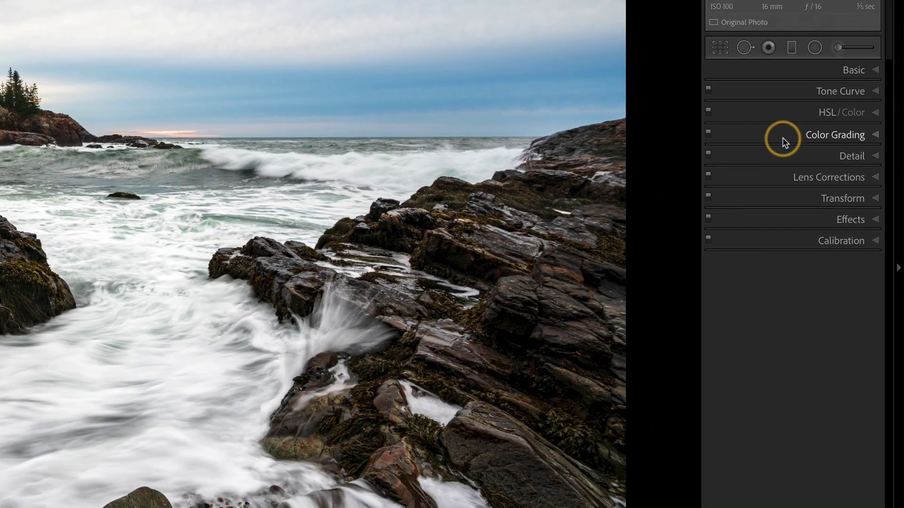
- Expand Color Grading, cycle through the Shadows, Midtones, Highlights and Global views, then return to 3-Way
click(784, 137)
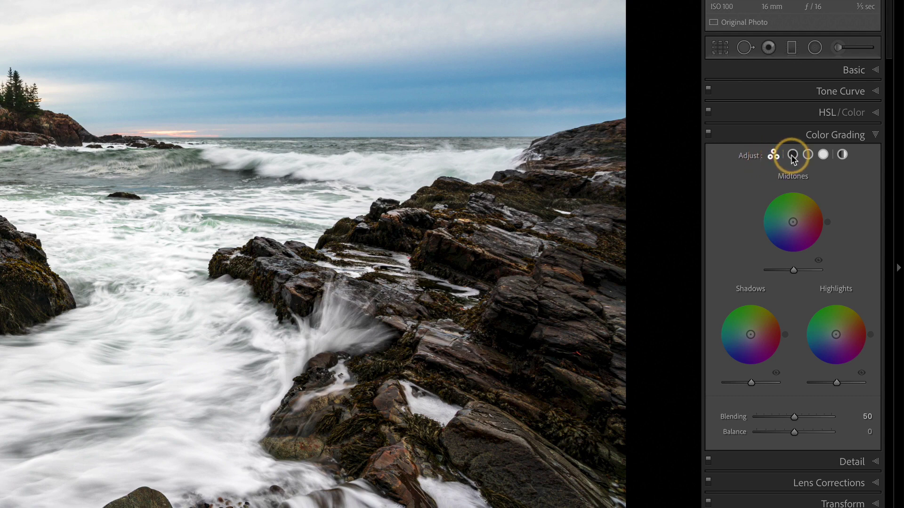
click(792, 155)
click(808, 155)
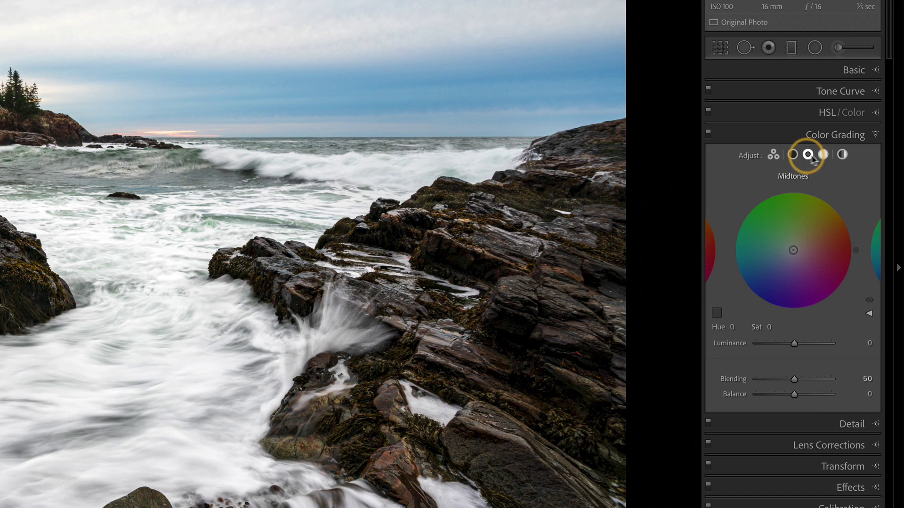
click(823, 155)
click(841, 156)
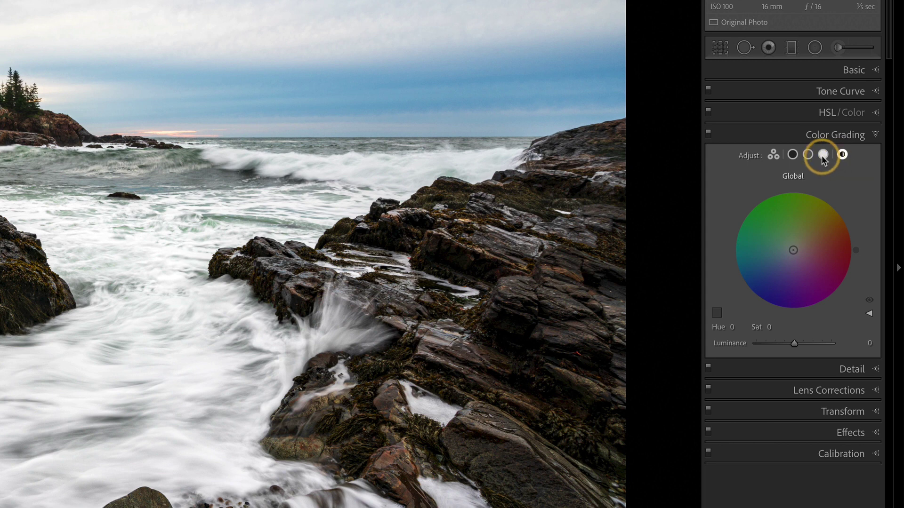
click(823, 155)
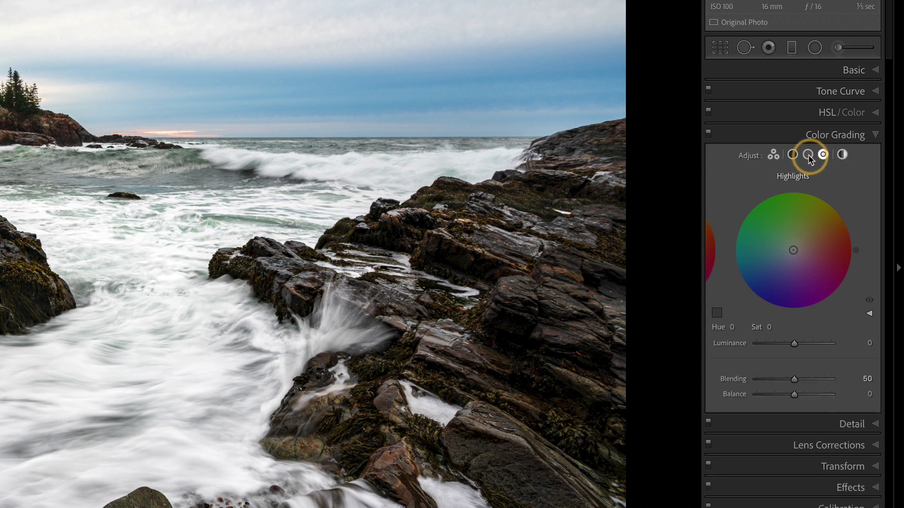
click(807, 155)
click(792, 155)
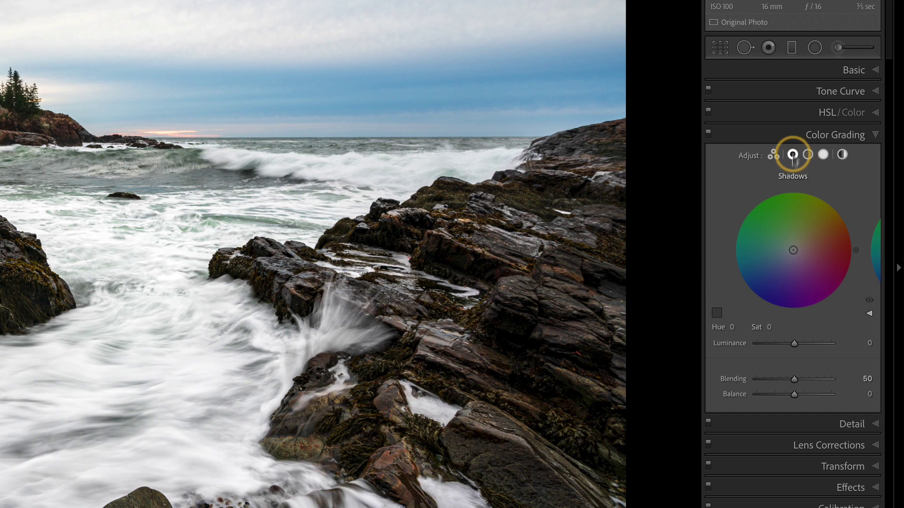
click(772, 154)
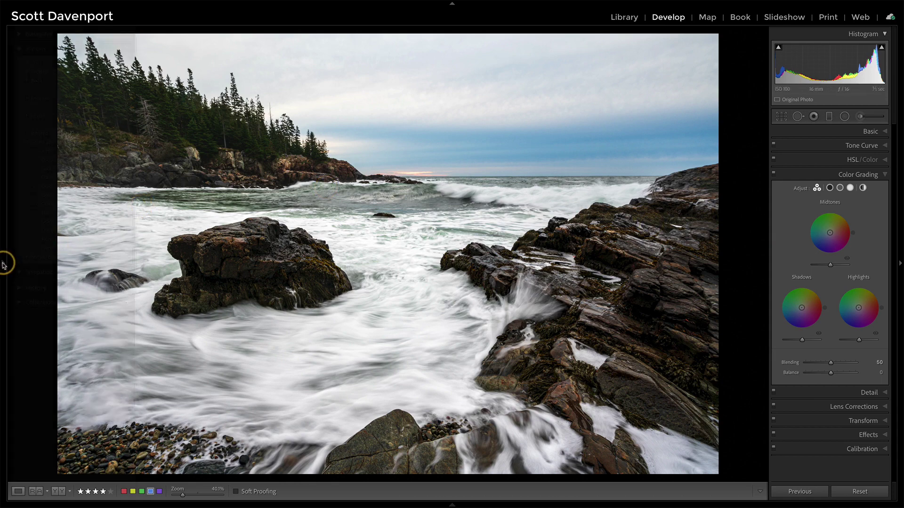
- Apply Scott's Split Tones 'Golden Brown' preset (Blending 100, Balance +21) and toggle grading to compare
mouse_move(2, 264)
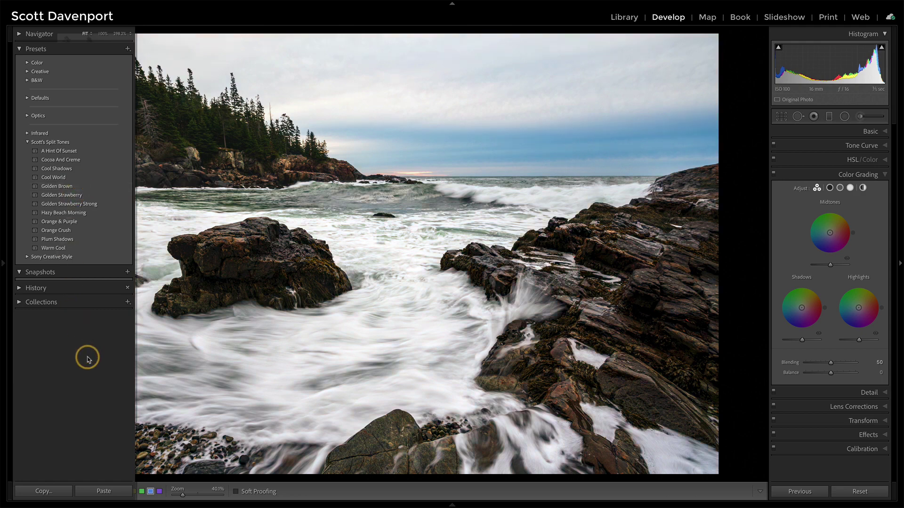
click(65, 189)
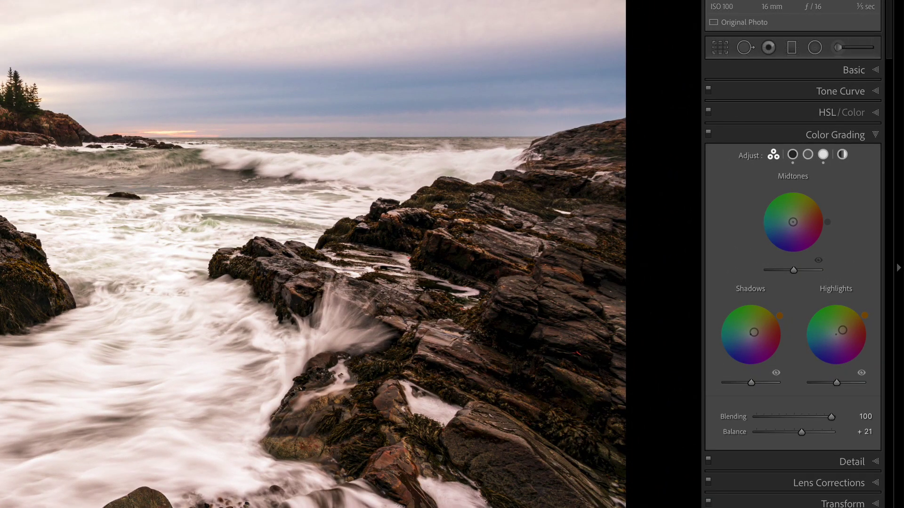
click(197, 233)
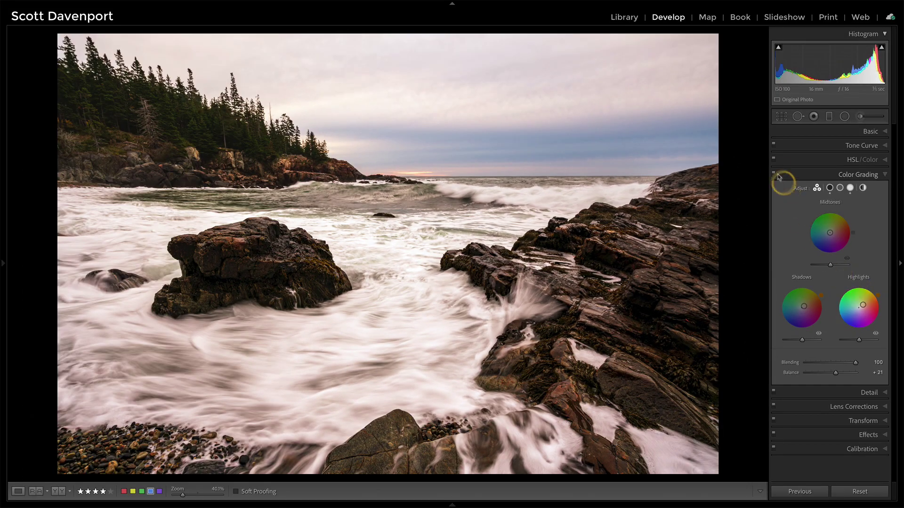
click(773, 174)
click(773, 174)
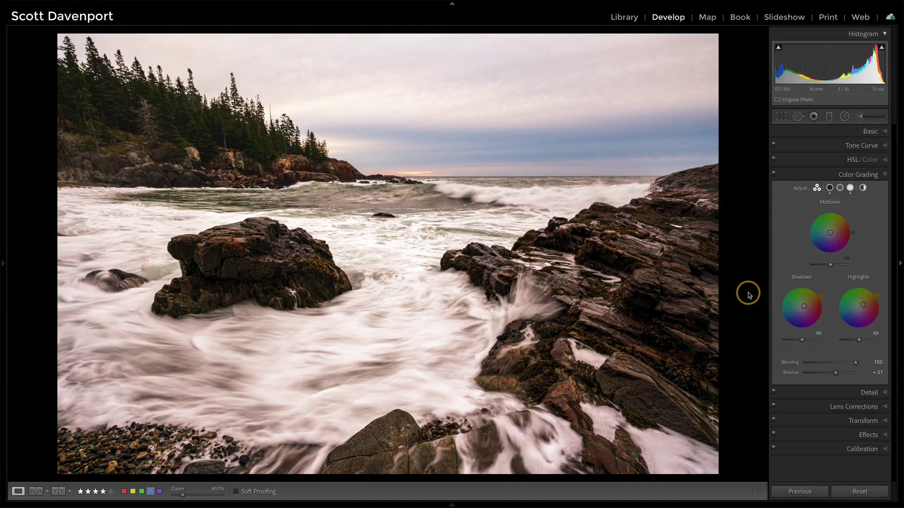
- Reset all color grading to defaults and step through the Shadows, Midtones, Highlights and Global views
key(alt)
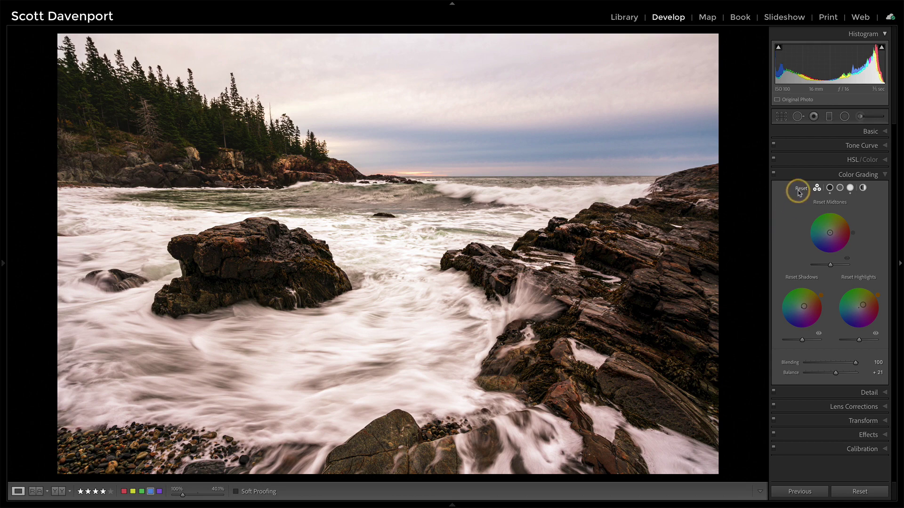
alt+click(800, 190)
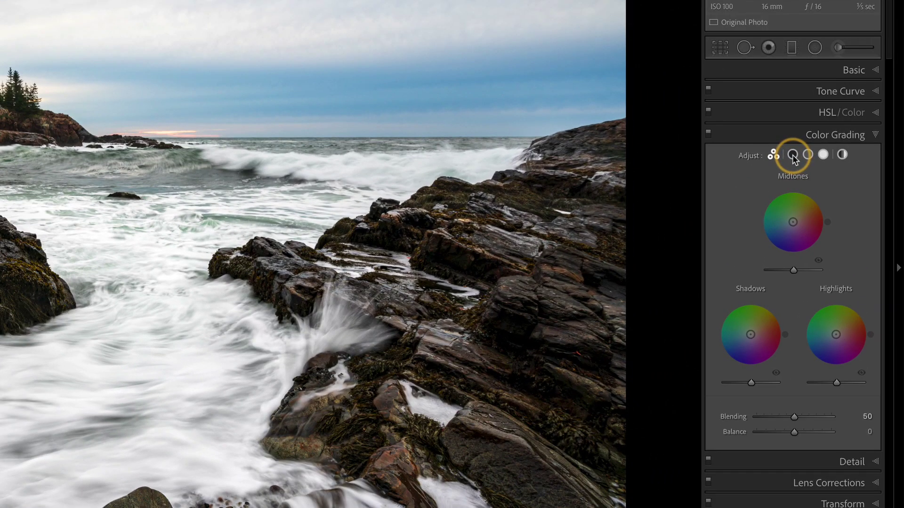
click(793, 156)
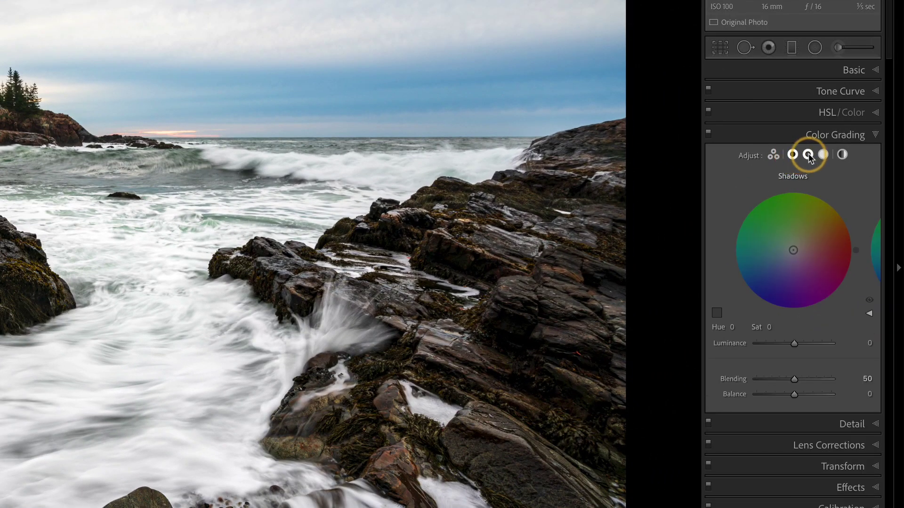
click(808, 155)
click(823, 155)
click(842, 154)
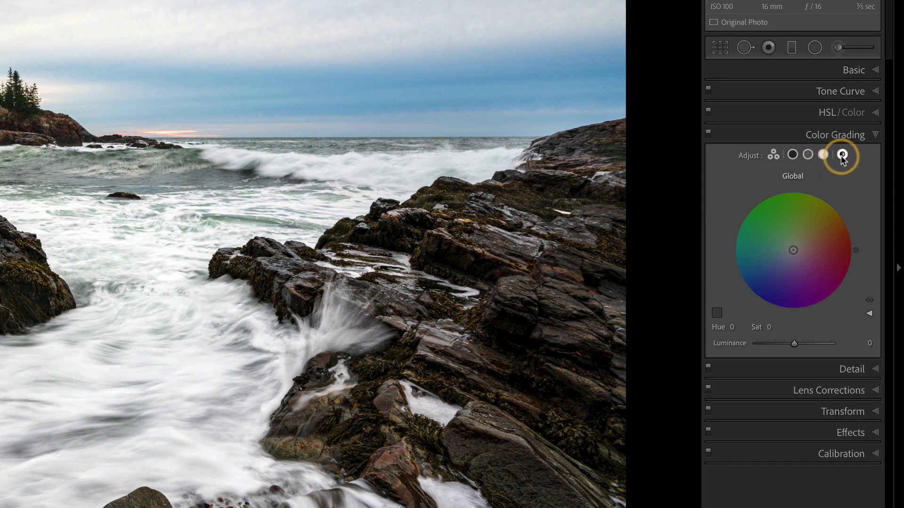
click(793, 156)
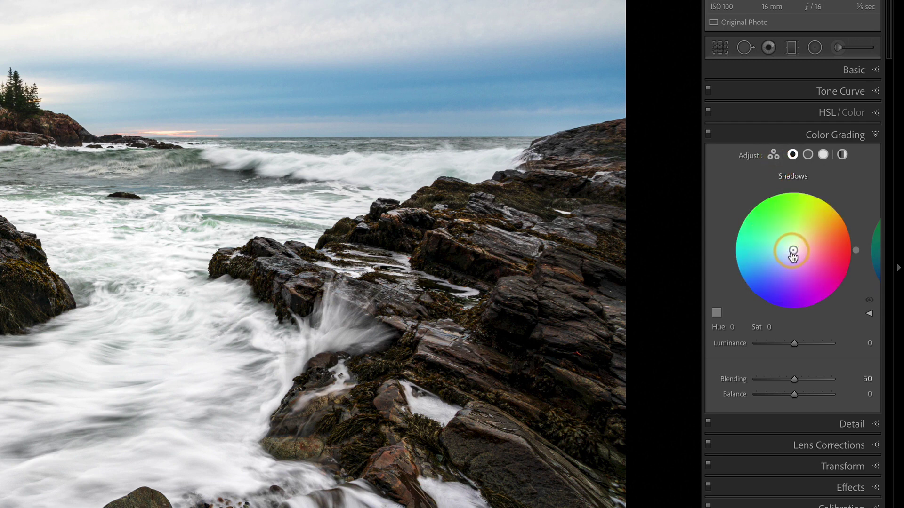
- Tint the shadows red at Hue 359, Saturation 49, with Luminance raised to +25
mouse_move(793, 250)
mouse_down()
mouse_move(783, 238)
mouse_move(811, 234)
mouse_move(785, 232)
mouse_move(815, 244)
mouse_move(793, 234)
mouse_up()
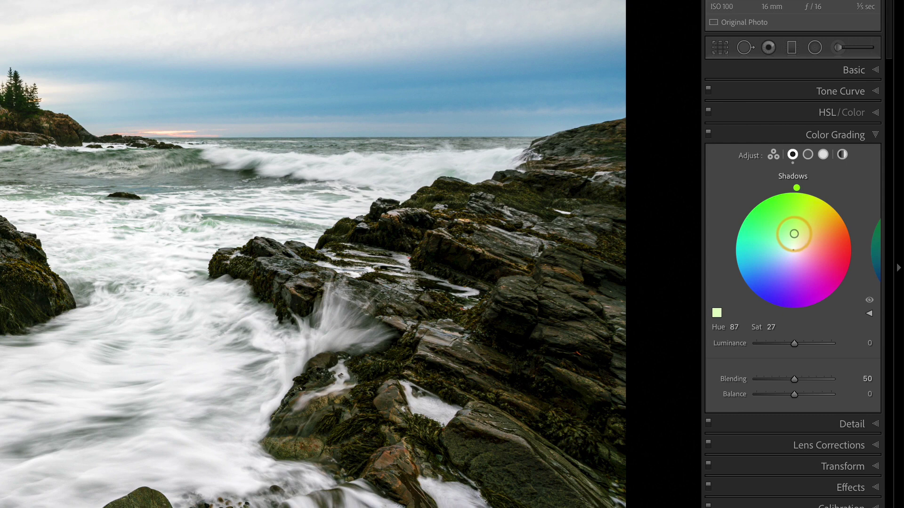
drag(793, 234, 843, 242)
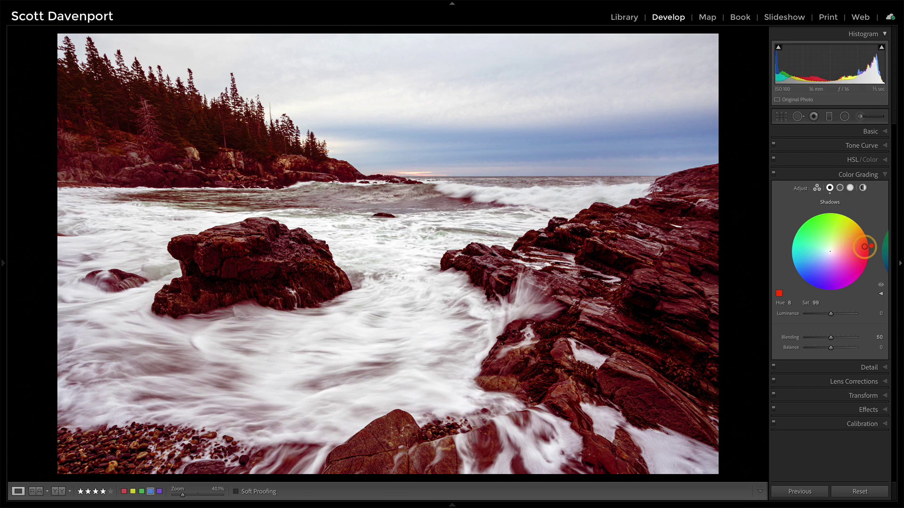
drag(864, 246, 863, 246)
drag(855, 248, 854, 248)
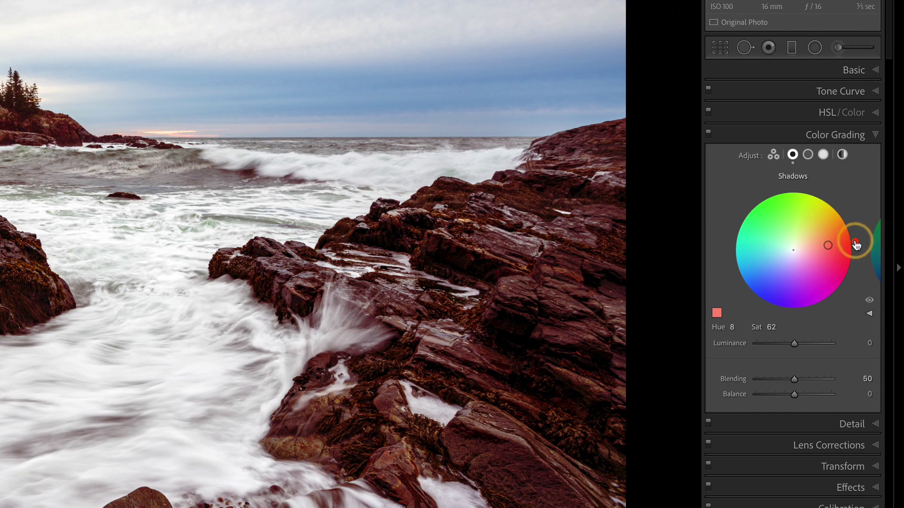
mouse_move(855, 241)
mouse_down()
mouse_move(840, 203)
mouse_move(821, 193)
mouse_move(843, 211)
mouse_move(846, 269)
mouse_move(854, 240)
mouse_move(839, 208)
mouse_move(852, 255)
mouse_up()
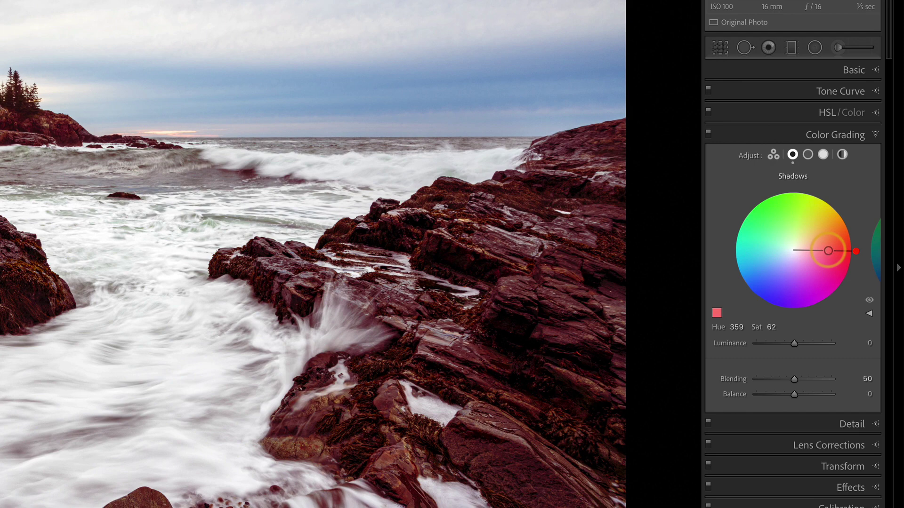
mouse_move(829, 250)
mouse_down()
mouse_move(843, 251)
mouse_move(797, 248)
mouse_move(831, 252)
mouse_move(815, 251)
mouse_up()
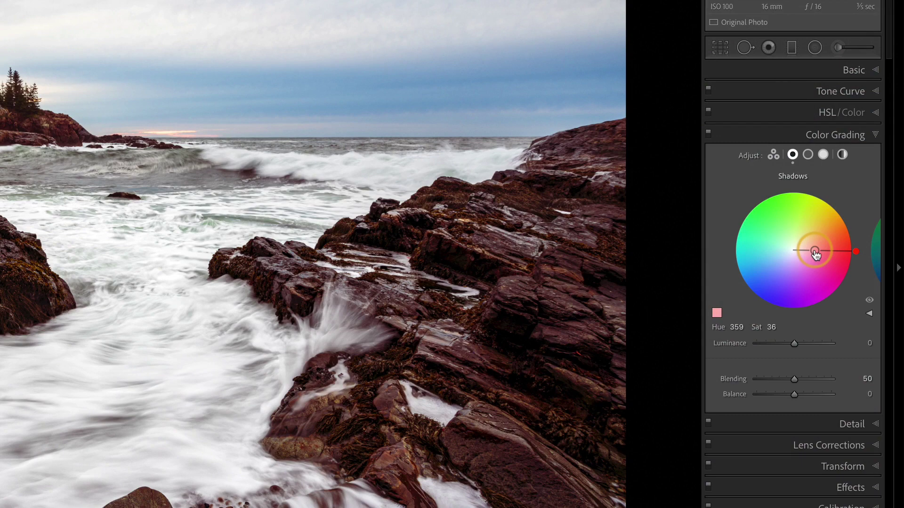
mouse_move(814, 250)
mouse_down()
mouse_move(833, 250)
mouse_move(807, 251)
mouse_move(822, 251)
mouse_up()
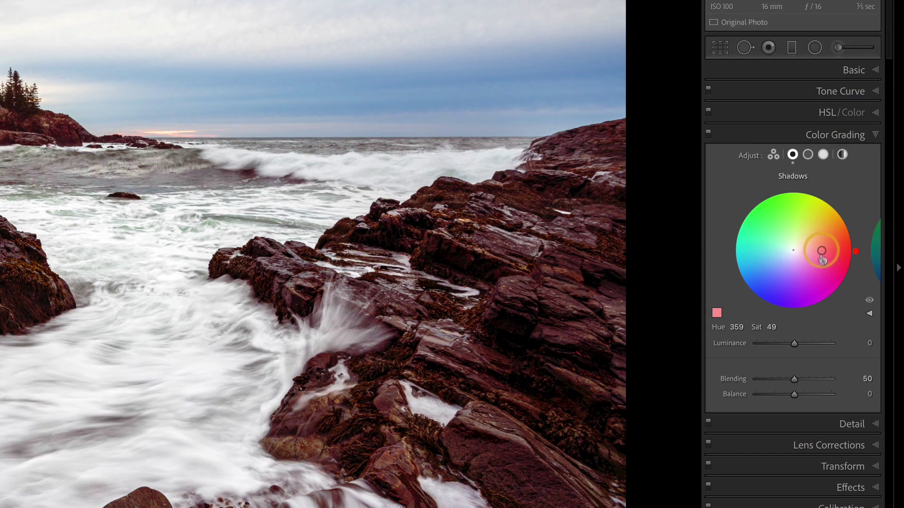
mouse_move(794, 344)
mouse_down()
mouse_move(821, 343)
mouse_move(783, 343)
mouse_move(804, 343)
mouse_up()
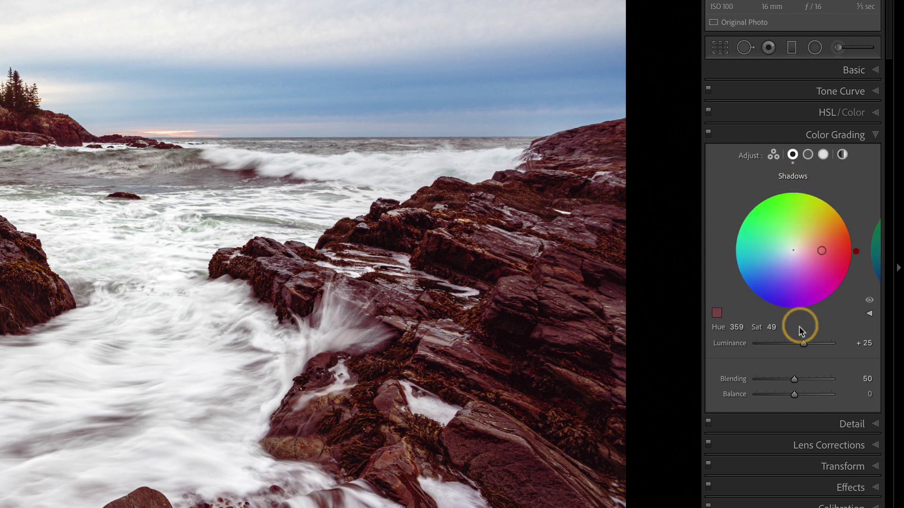
- Set the shadow tint to Hue 12, Saturation 68 with Luminance +40
click(869, 313)
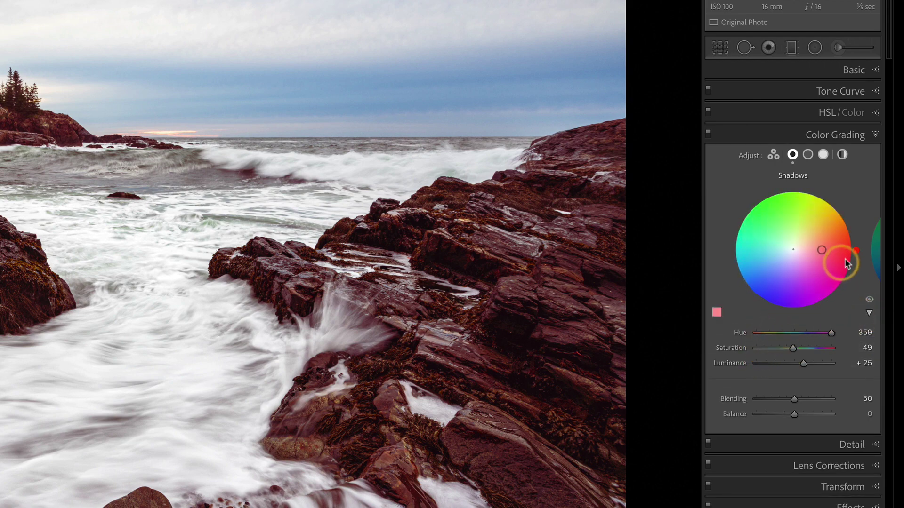
drag(855, 250, 852, 230)
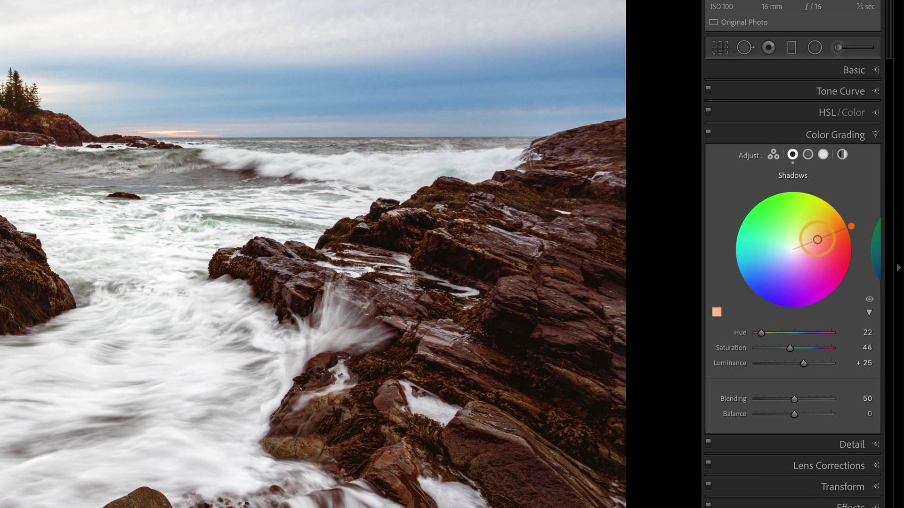
mouse_move(817, 239)
mouse_down()
mouse_move(789, 226)
mouse_move(821, 242)
mouse_move(817, 261)
mouse_move(825, 242)
mouse_move(829, 252)
mouse_move(807, 245)
mouse_move(830, 241)
mouse_move(805, 244)
mouse_move(831, 241)
mouse_up()
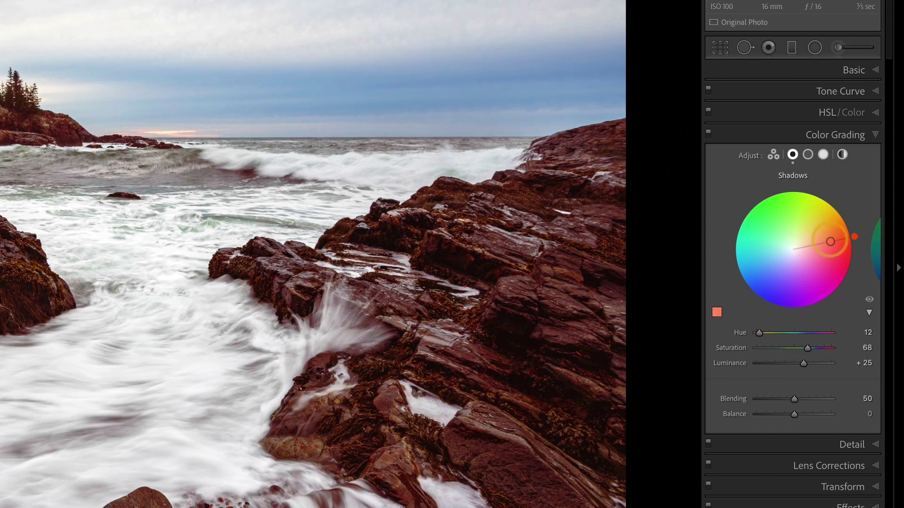
mouse_move(804, 363)
mouse_down()
mouse_move(793, 363)
mouse_move(809, 363)
mouse_up()
click(869, 300)
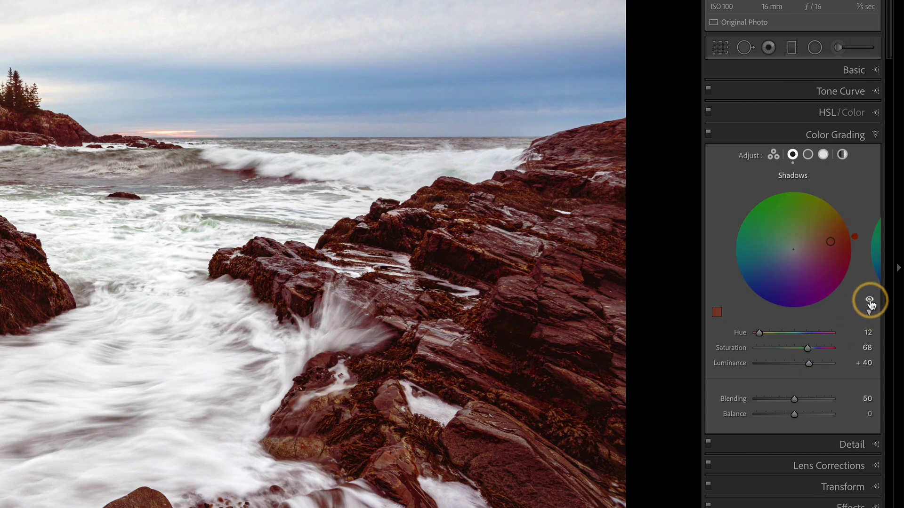
- Toggle the shadow grade off and on repeatedly to compare with the original, ending enabled
click(869, 301)
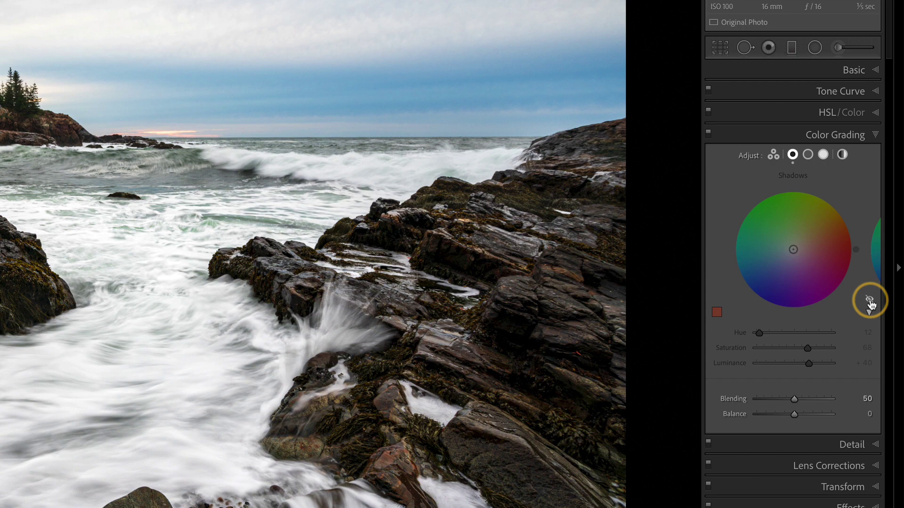
click(870, 301)
click(869, 301)
click(869, 301)
click(869, 302)
click(870, 302)
click(869, 301)
click(869, 301)
click(869, 301)
click(869, 302)
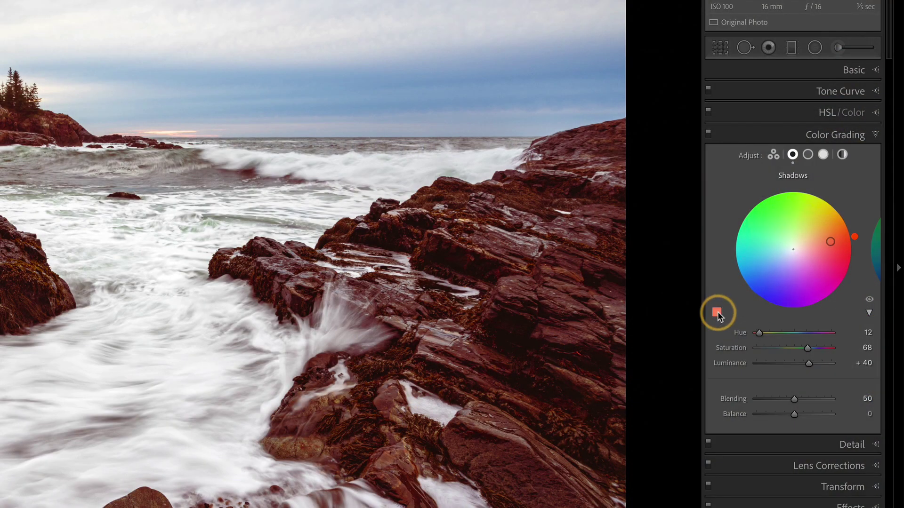
- Eyedrop a cool blue from the sky for the shadows (Hue 208, Saturation 39), then switch to Midtones
click(718, 311)
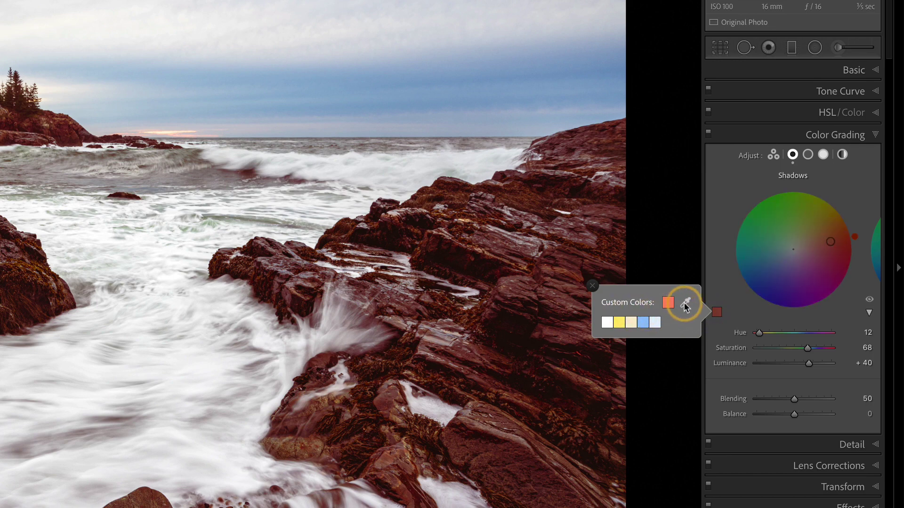
drag(685, 306, 522, 109)
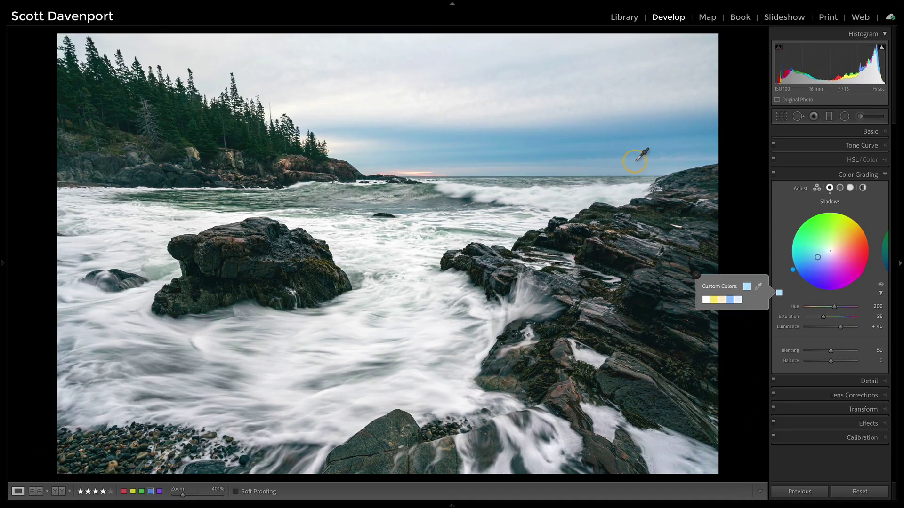
drag(638, 158, 647, 125)
drag(609, 123, 608, 127)
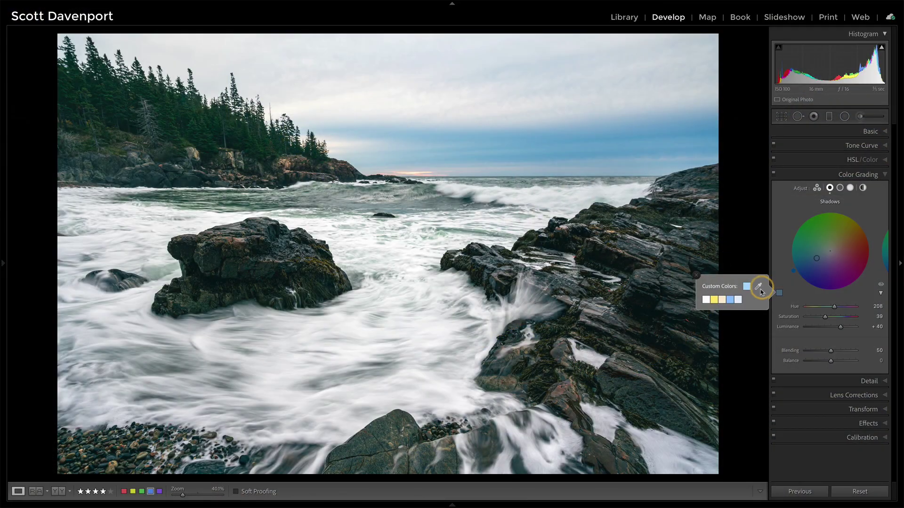
click(696, 276)
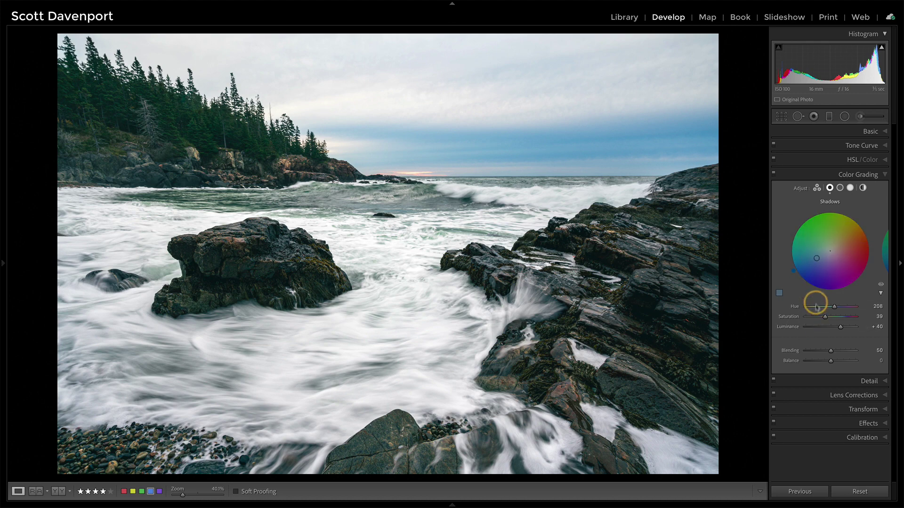
click(840, 187)
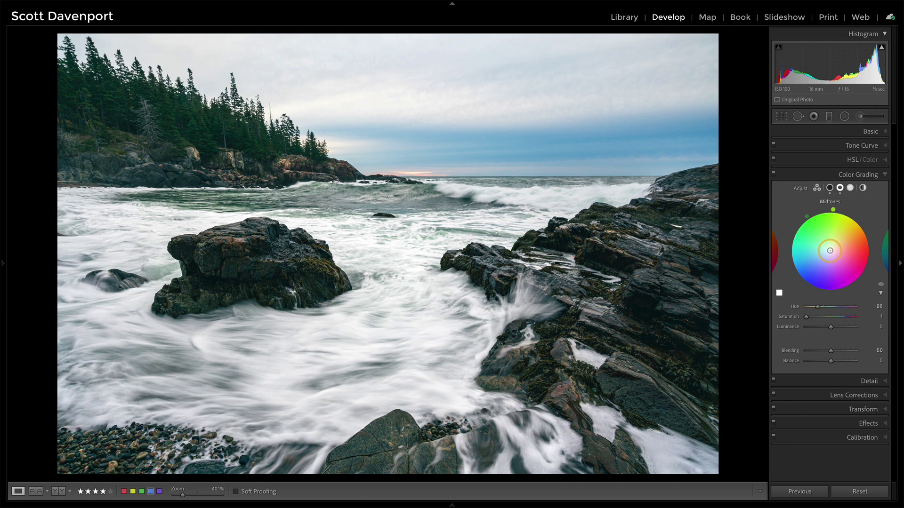
- Set the midtones wheel to Hue 141, Saturation 14 and Luminance +19
mouse_move(839, 249)
mouse_down()
mouse_move(848, 239)
mouse_move(854, 252)
mouse_move(838, 243)
mouse_move(858, 255)
mouse_move(824, 247)
mouse_up()
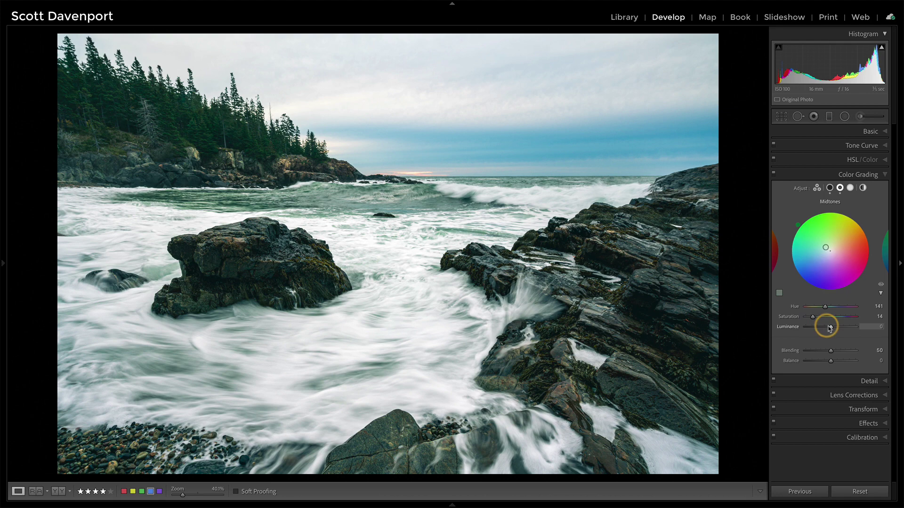
mouse_move(831, 328)
mouse_down()
mouse_move(823, 328)
mouse_move(836, 328)
mouse_up()
click(850, 189)
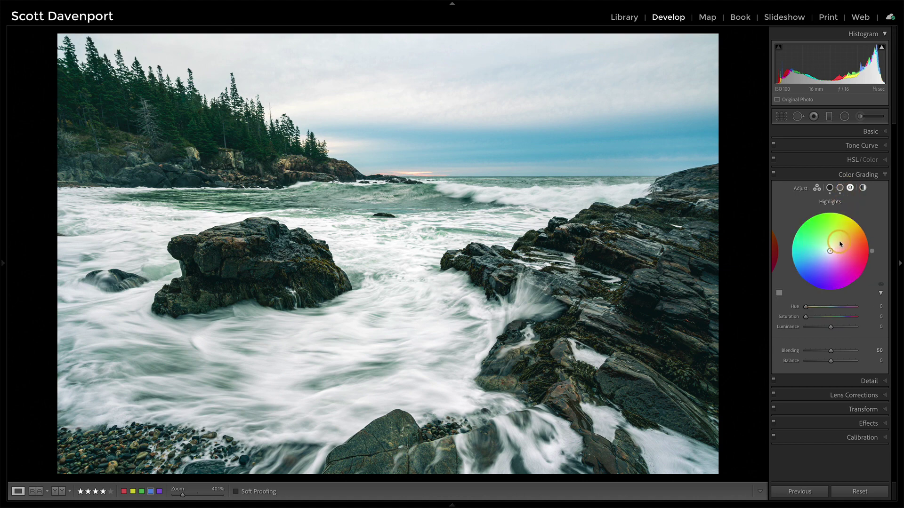
- Warm the highlights to an orange tint at Hue 32, Saturation 55
click(842, 243)
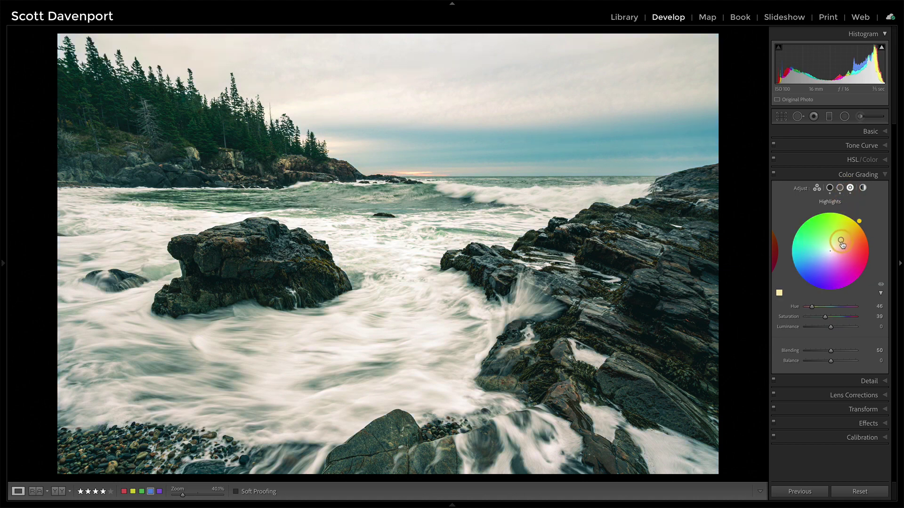
drag(842, 244, 846, 242)
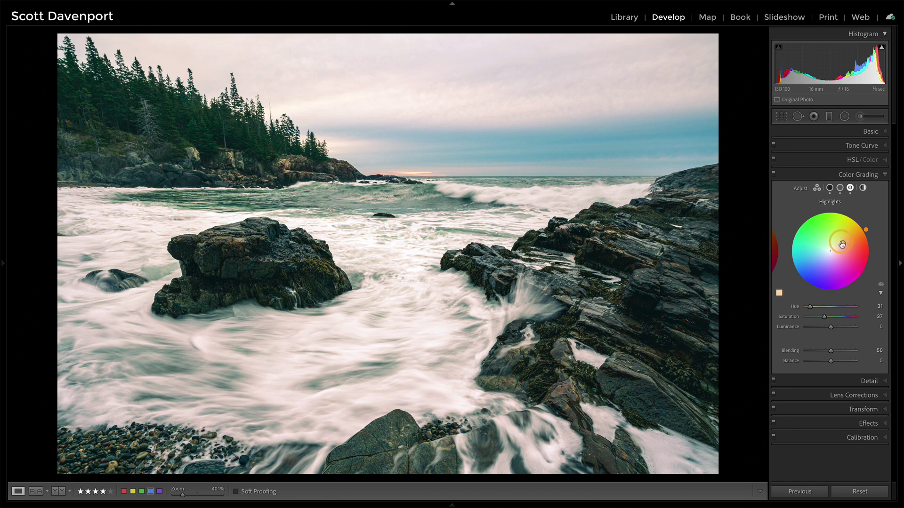
mouse_move(842, 243)
mouse_down()
mouse_move(862, 225)
mouse_move(849, 239)
mouse_up()
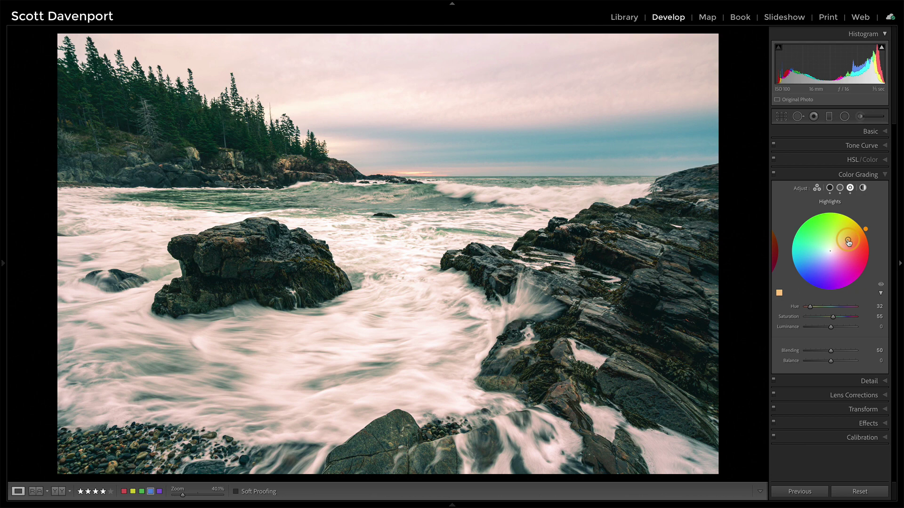
- Review the Shadows, Midtones and Highlights grades, then show all three wheels together
click(830, 187)
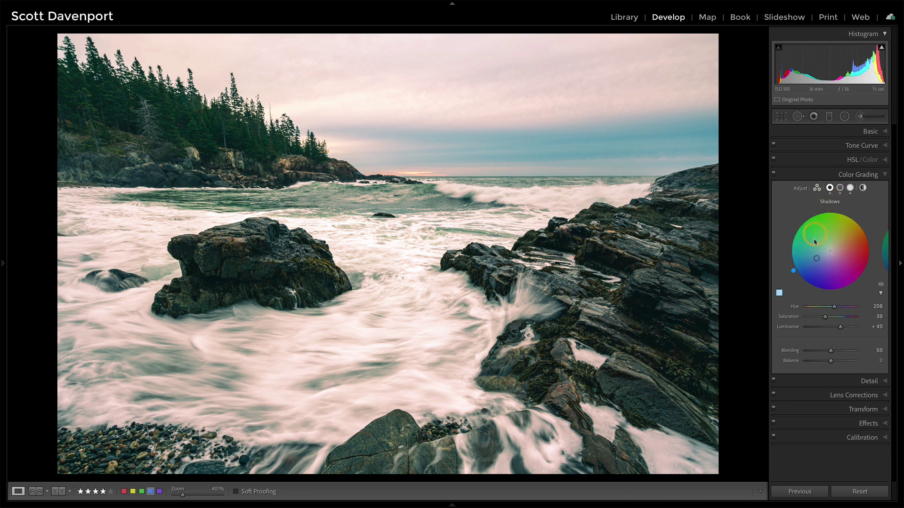
click(840, 187)
click(850, 188)
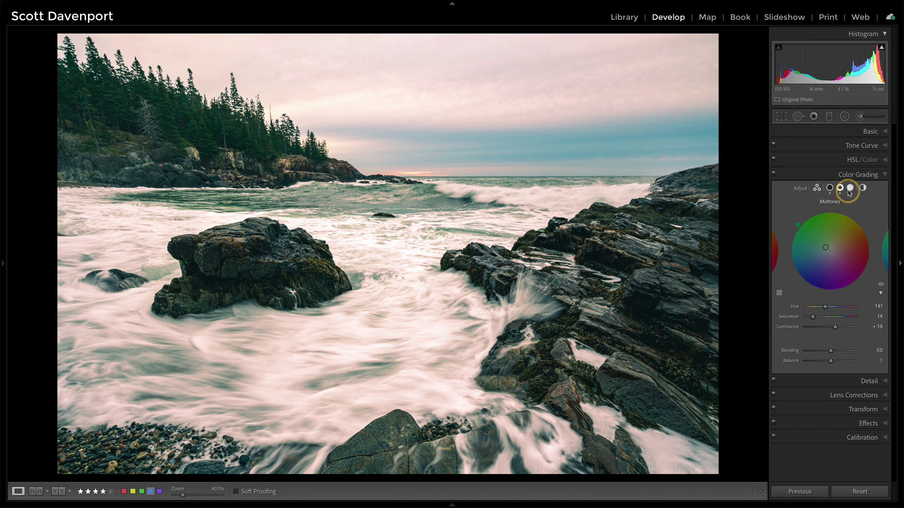
click(818, 189)
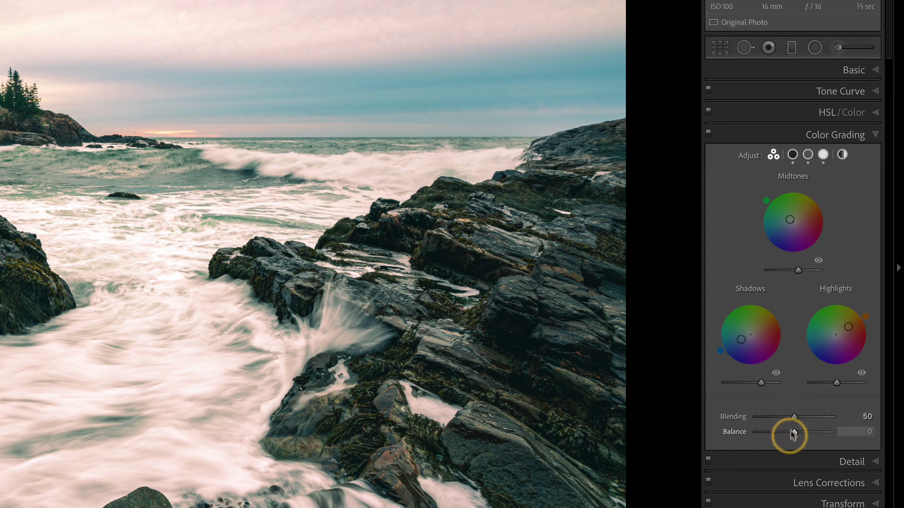
- Raise Blending to 74, check each tone's wheel, return to 3-way, then set Blending to 63
click(793, 157)
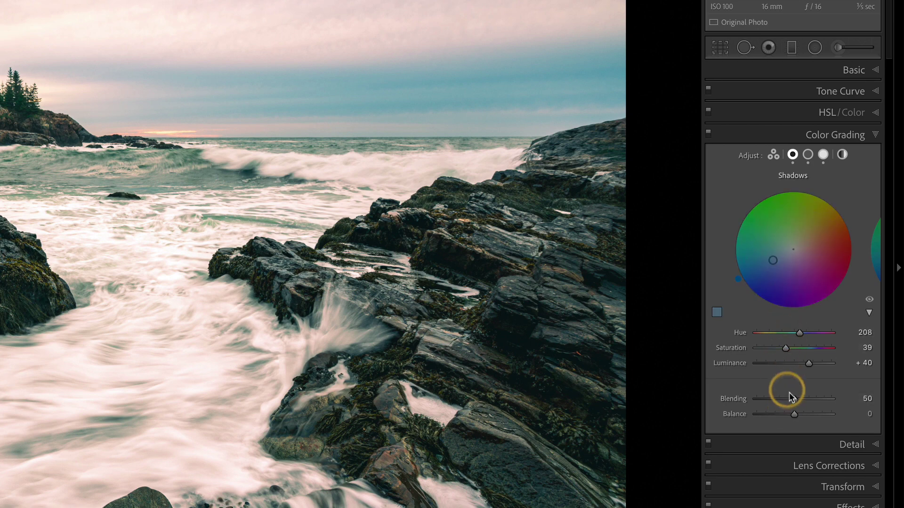
drag(793, 399, 812, 399)
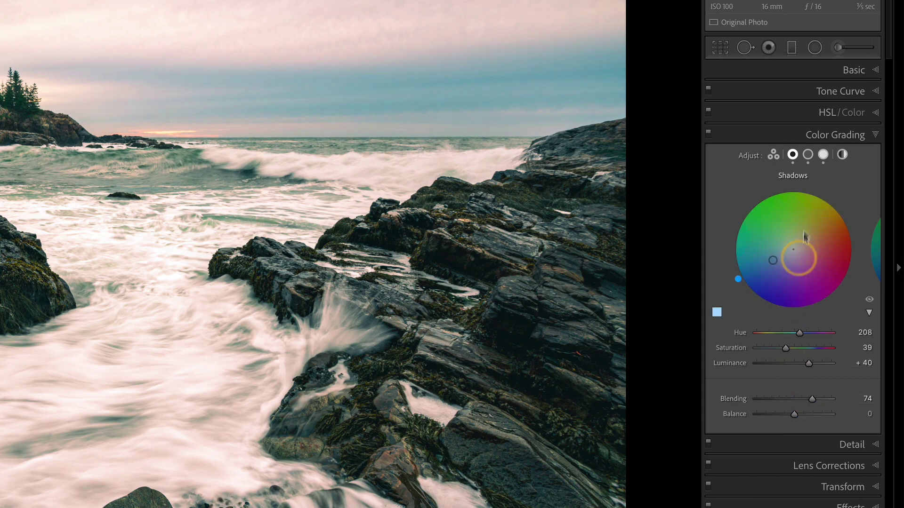
click(808, 156)
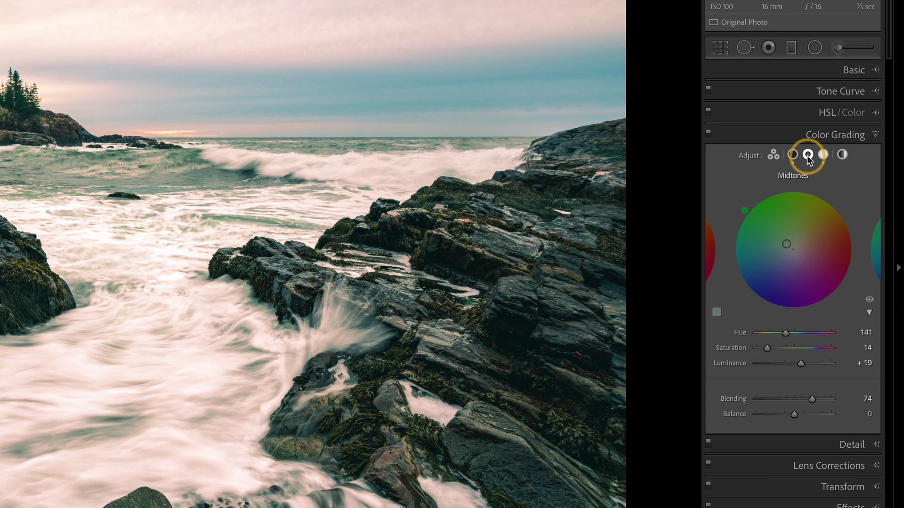
click(823, 156)
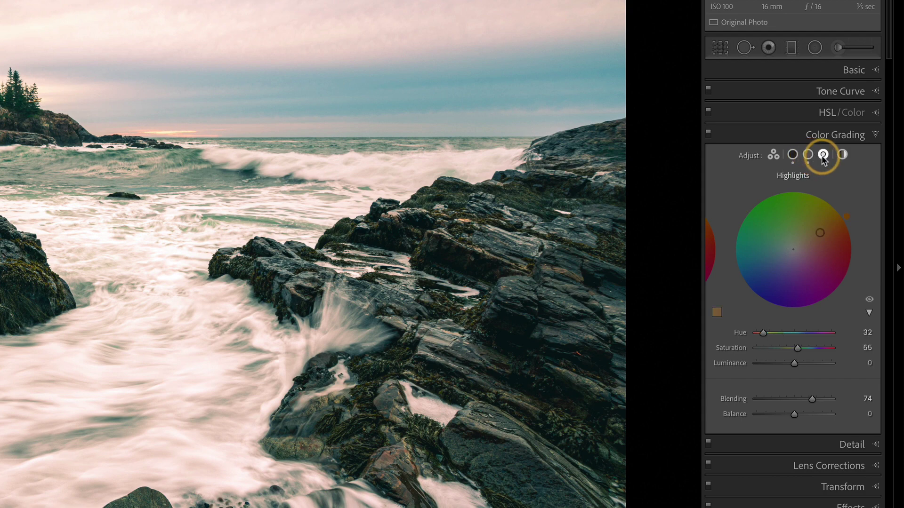
click(808, 156)
click(793, 156)
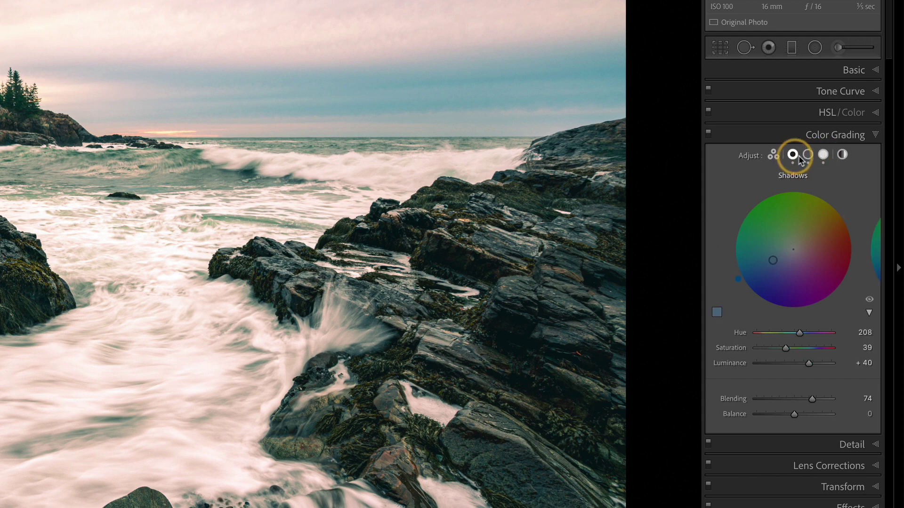
click(773, 156)
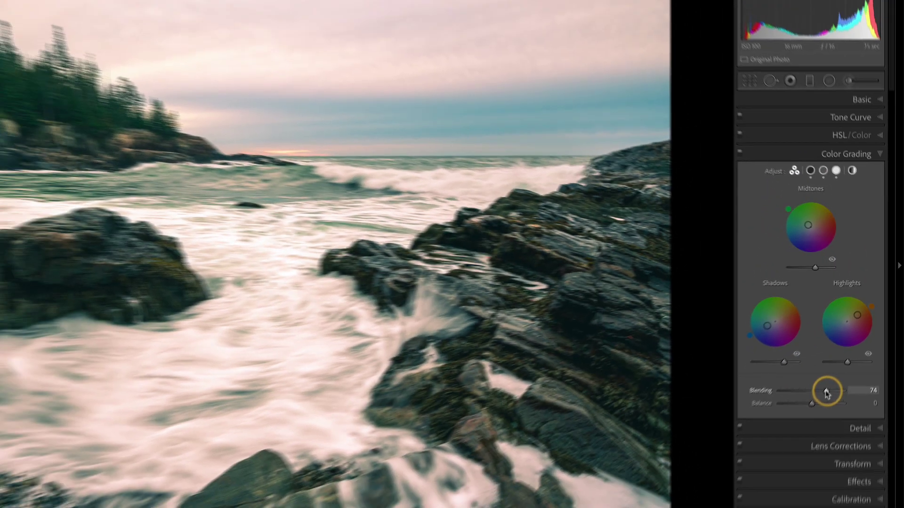
drag(828, 393, 777, 397)
drag(804, 364, 837, 364)
- Set Balance to +34 and bring Blending to 60
click(831, 373)
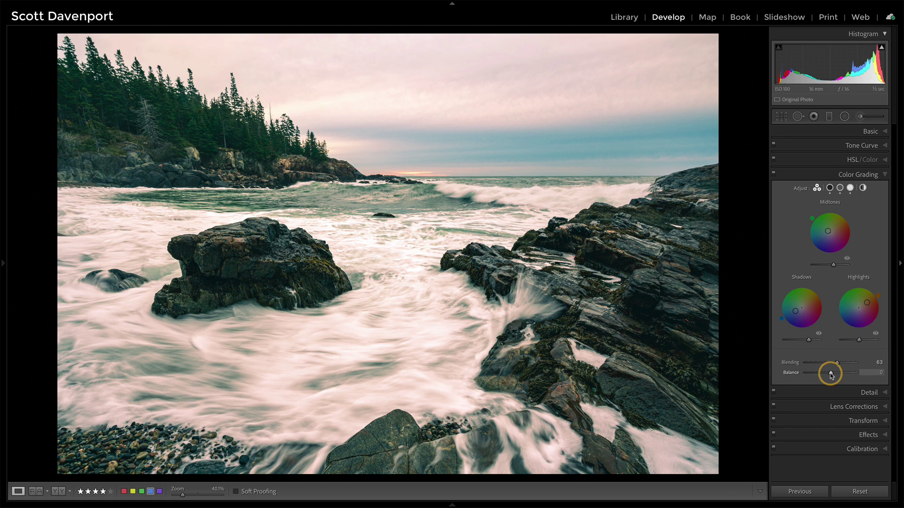
mouse_move(827, 375)
mouse_down()
mouse_move(806, 377)
mouse_move(853, 375)
mouse_move(840, 375)
mouse_up()
click(808, 373)
click(867, 302)
click(867, 302)
double_click(793, 364)
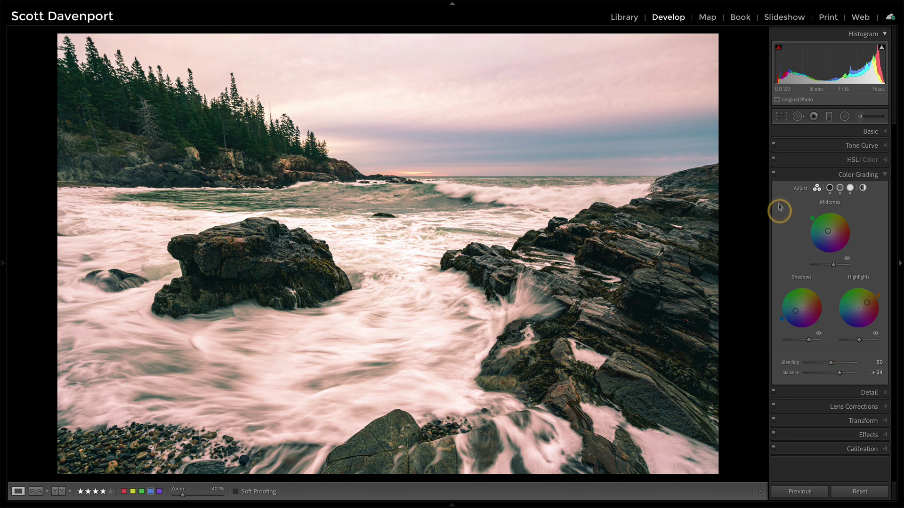
- Toggle Color Grading off and on twice to compare against the ungraded photo
click(774, 175)
click(773, 175)
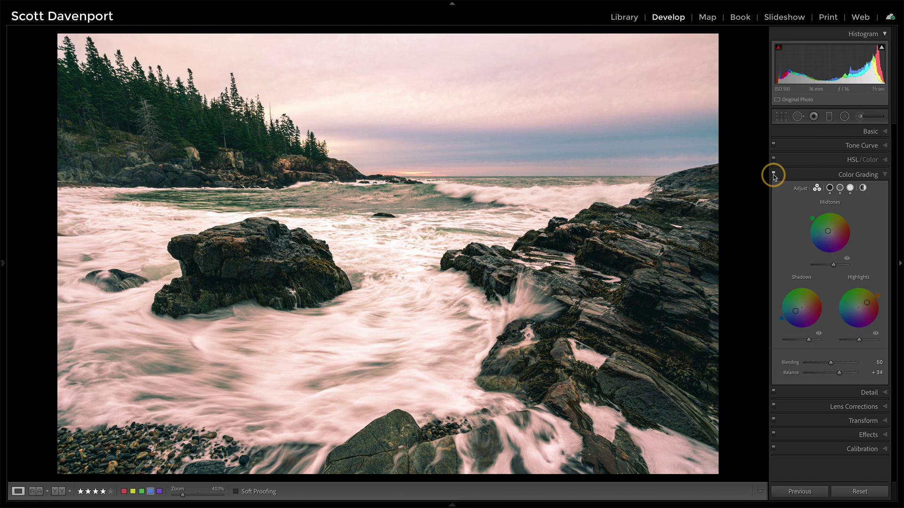
click(773, 175)
click(773, 175)
mouse_move(801, 310)
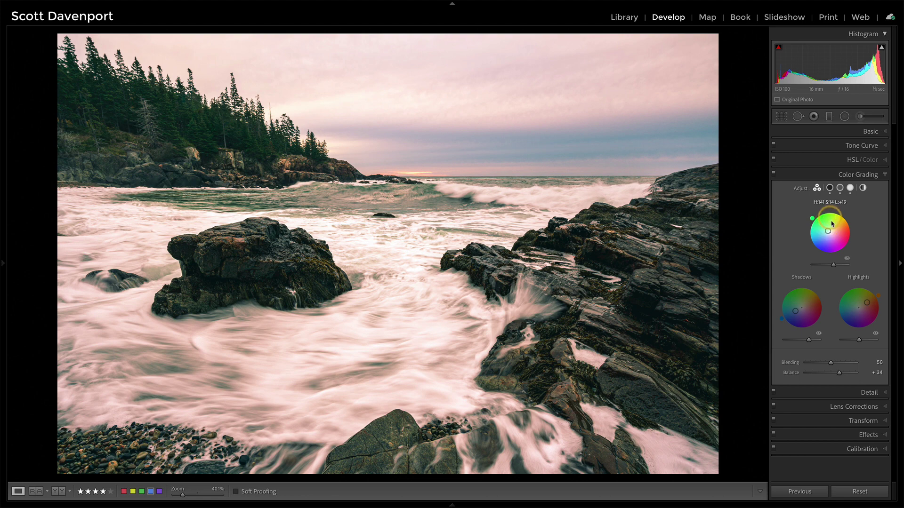
- Tint the midtones warm red at Hue 17, Saturation 27 and compare with grading off
click(840, 188)
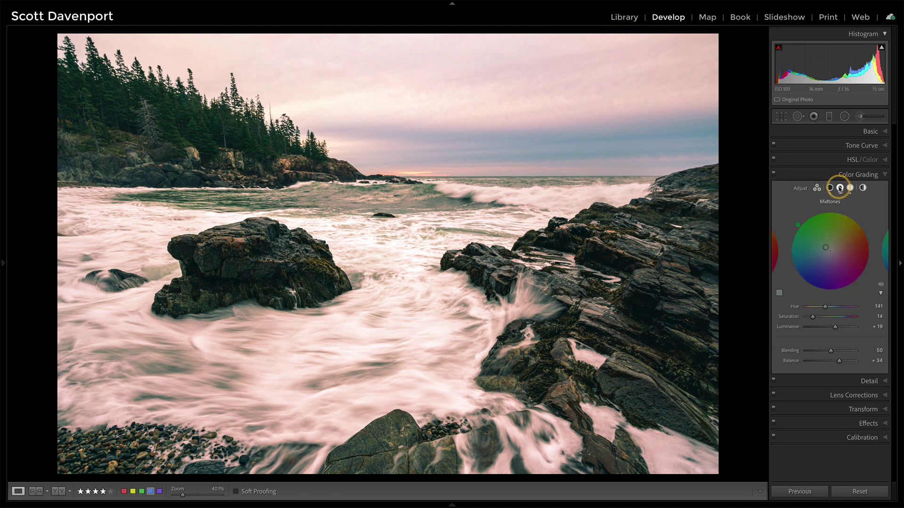
click(842, 251)
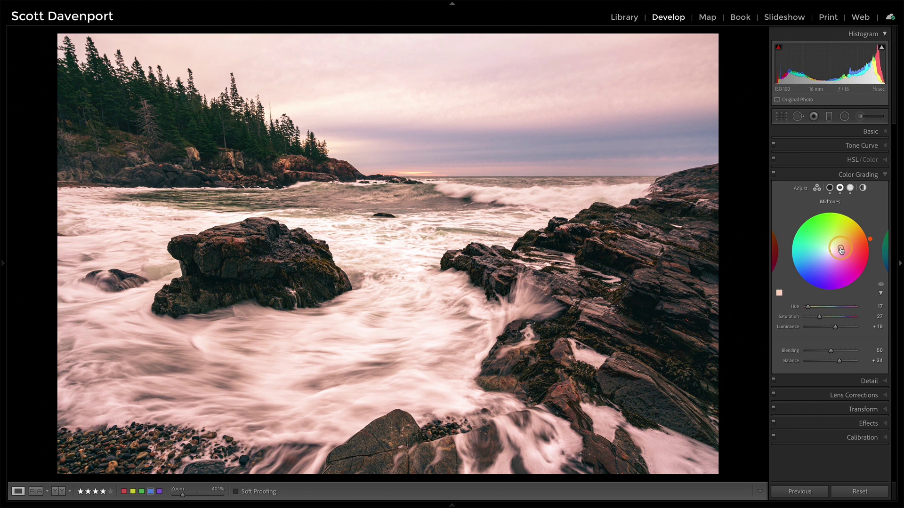
click(773, 176)
click(774, 176)
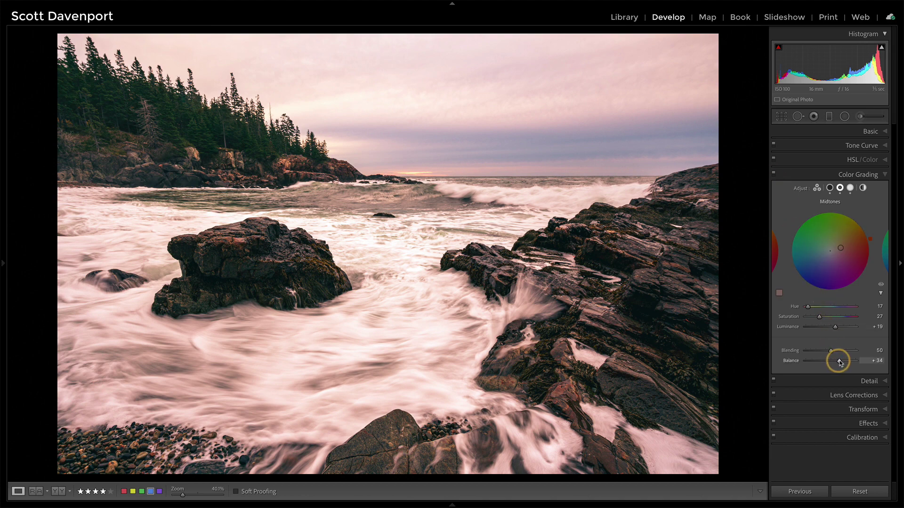
- Lower Balance from +34 to -12 and toggle grading twice to compare
drag(839, 363, 829, 362)
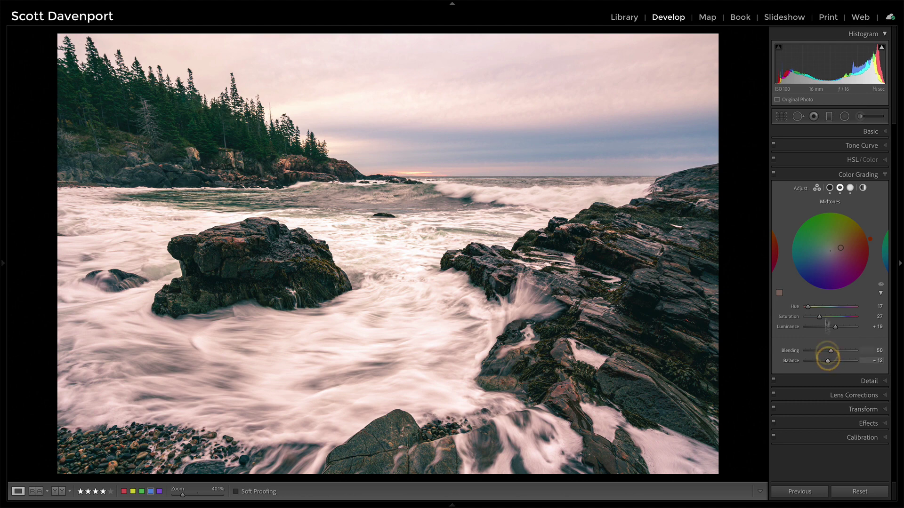
click(774, 177)
click(774, 177)
click(774, 177)
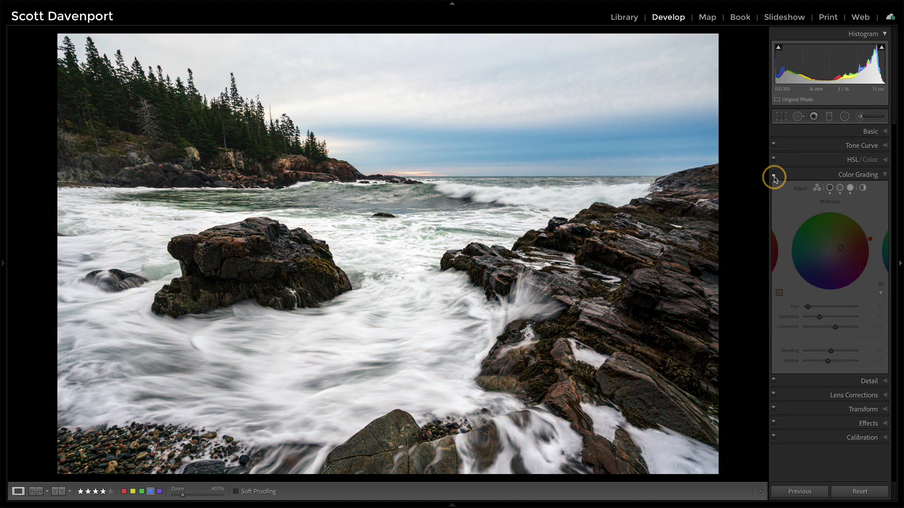
click(774, 177)
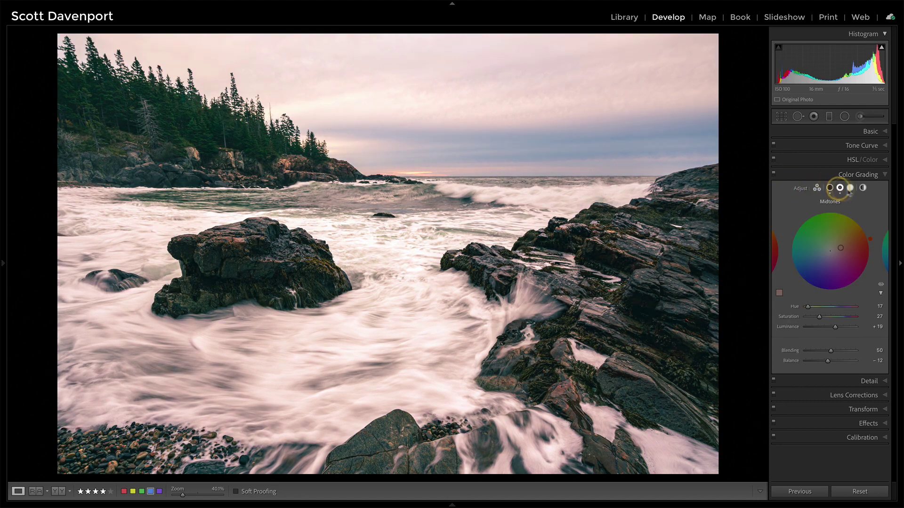
- Tint the whole photo pink with the Global color grading wheel
click(862, 188)
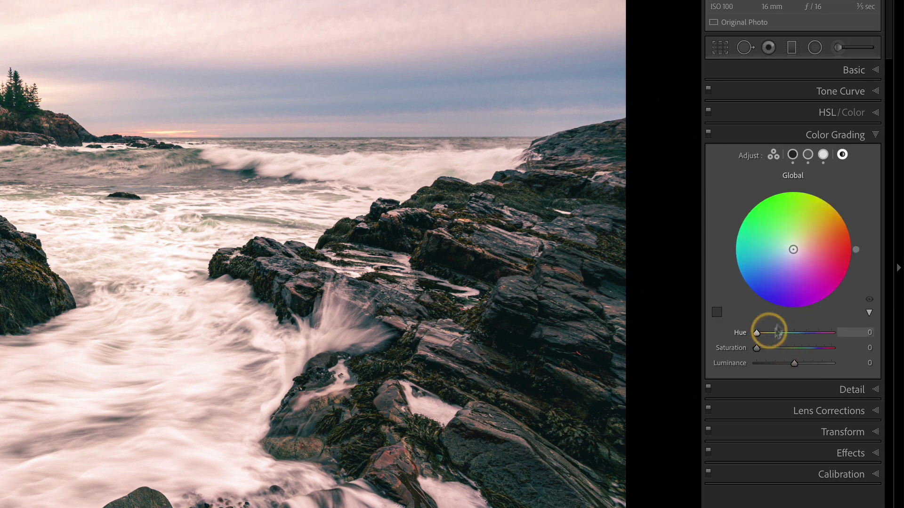
drag(794, 249, 786, 248)
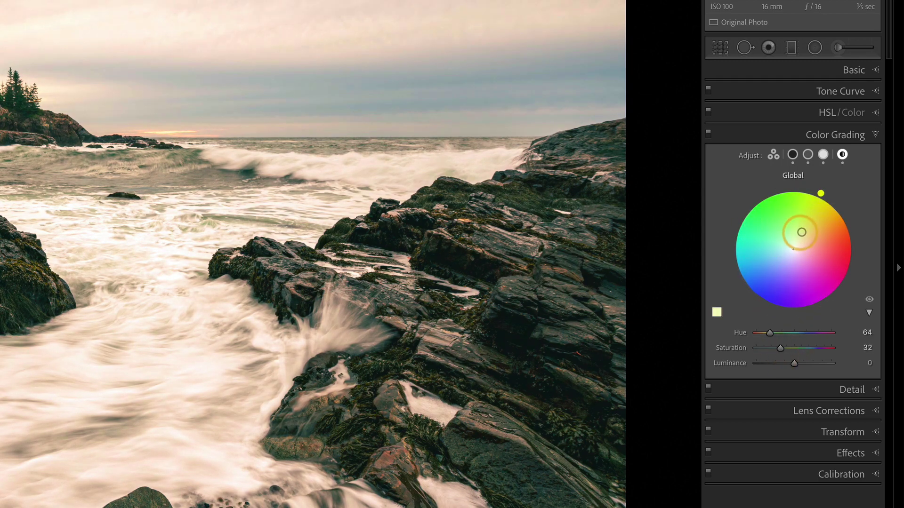
drag(801, 232, 810, 258)
- Review the Highlights and Midtones wheels, then reset Global Hue and Saturation to 0
click(823, 155)
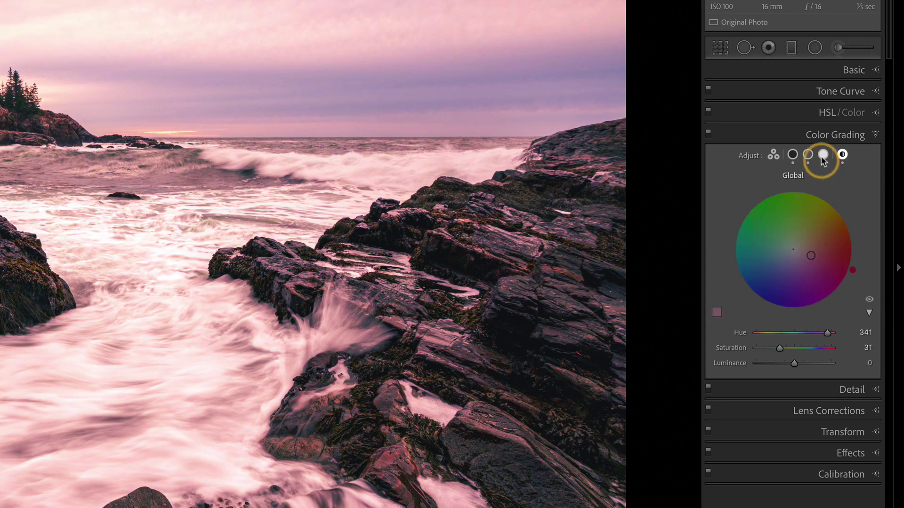
click(793, 155)
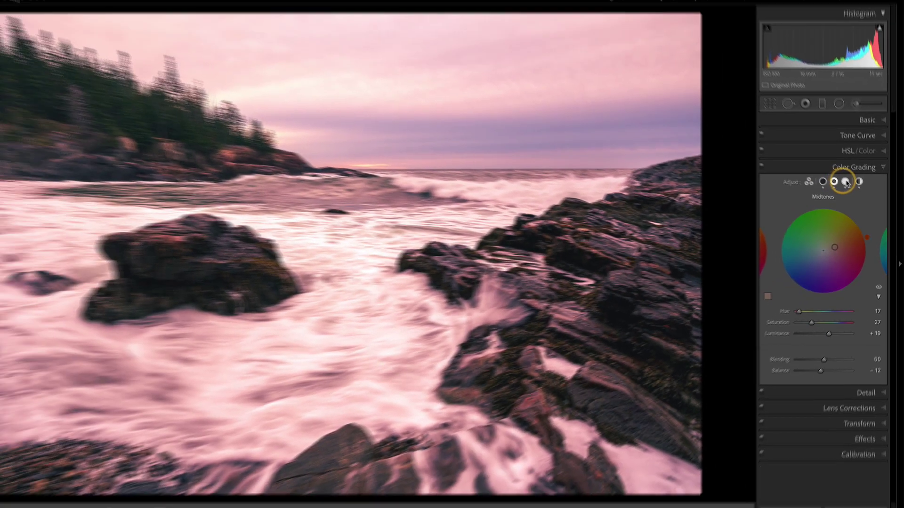
click(842, 155)
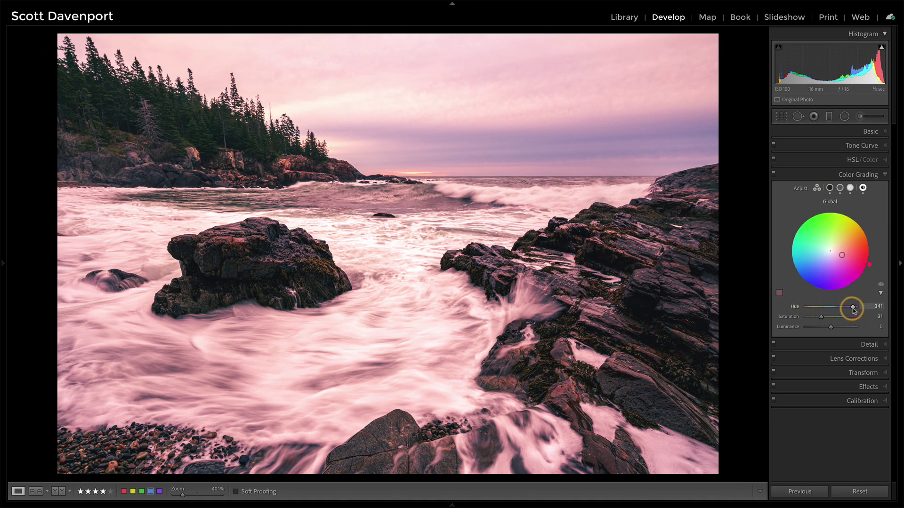
mouse_move(852, 307)
mouse_down()
mouse_move(799, 311)
mouse_move(806, 317)
mouse_up()
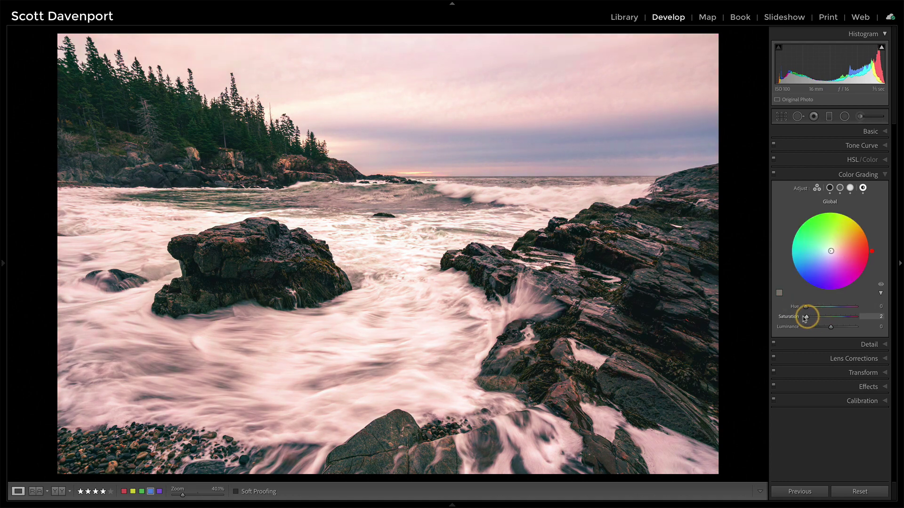
click(774, 175)
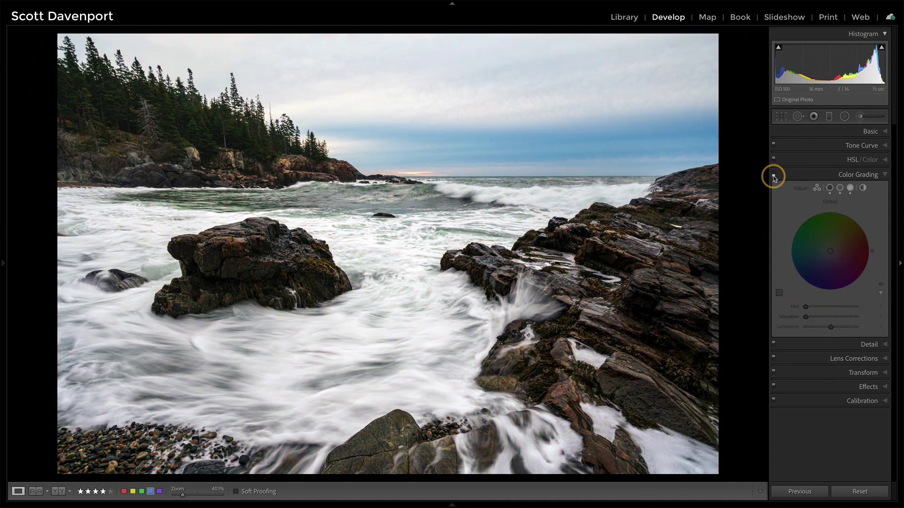
click(774, 175)
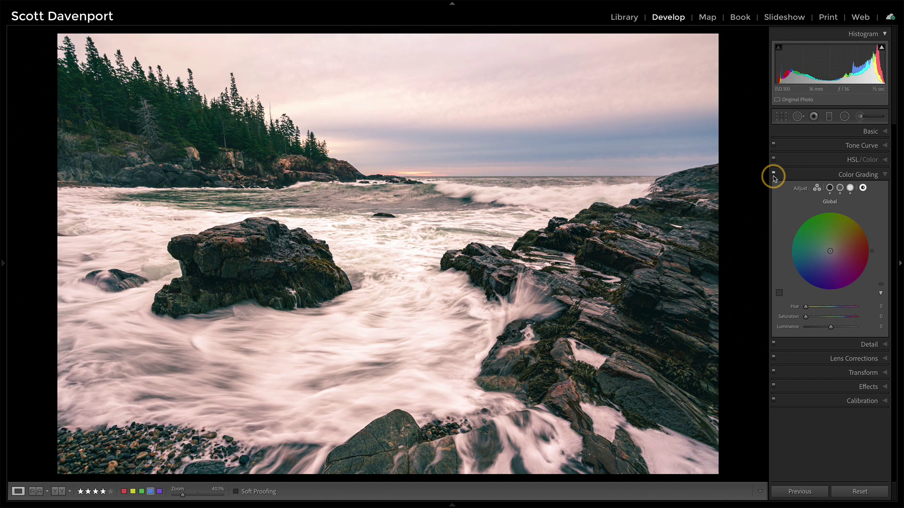